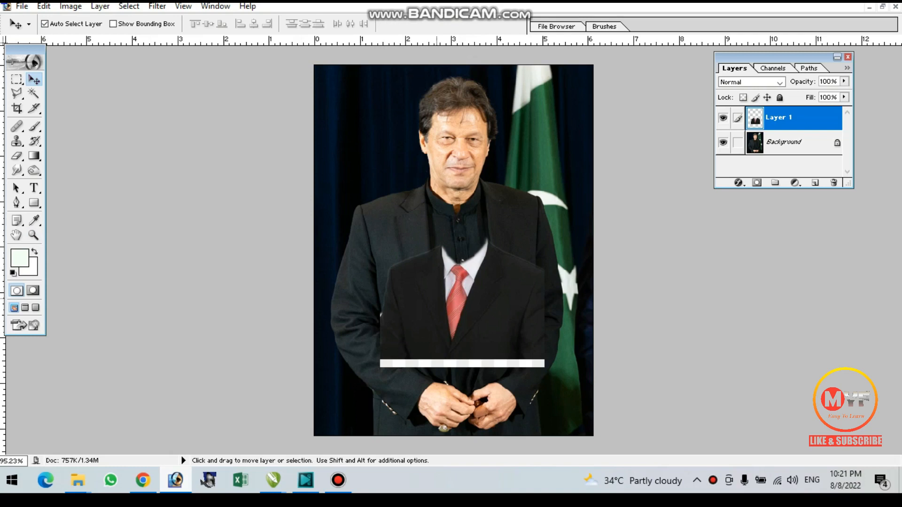
Step: Move the suit layer up to the man's neck and scale it to about 114.5% width and 122.9% height
drag(436, 299, 433, 242)
key(ctrl+t)
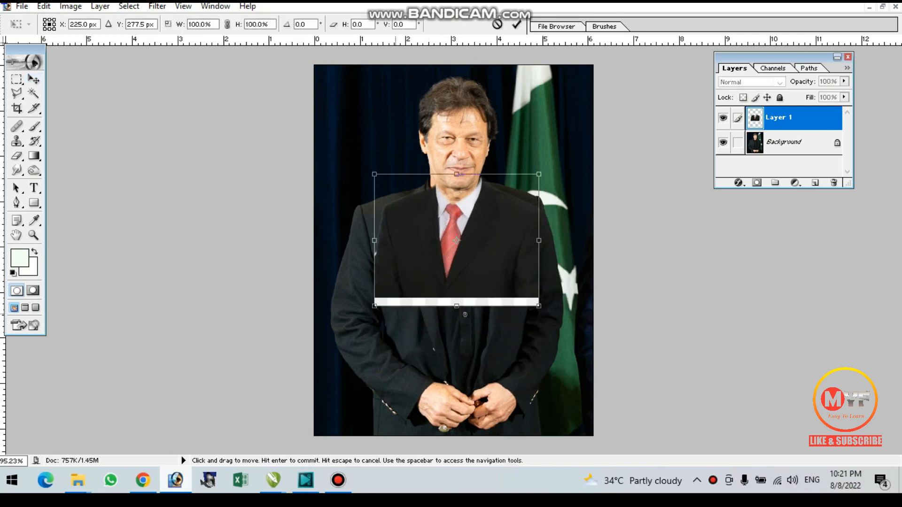
drag(375, 306, 352, 357)
drag(430, 304, 449, 299)
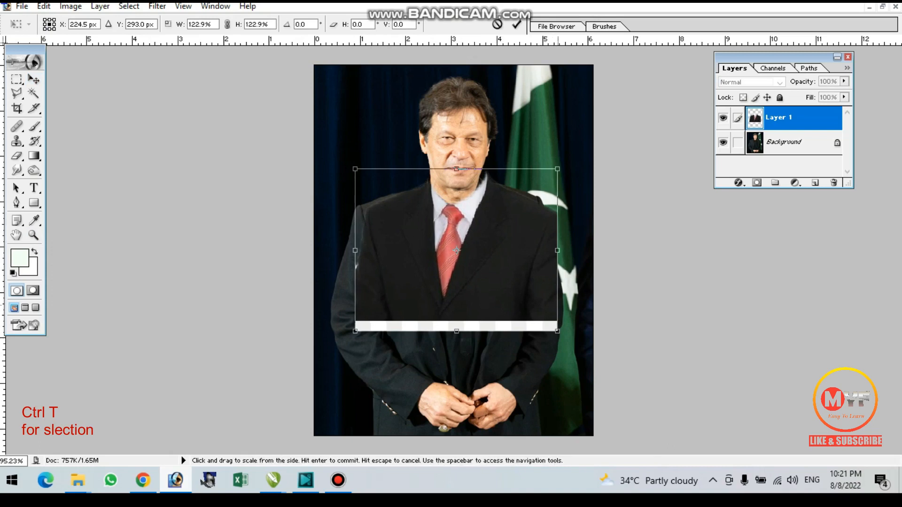
drag(557, 250, 522, 255)
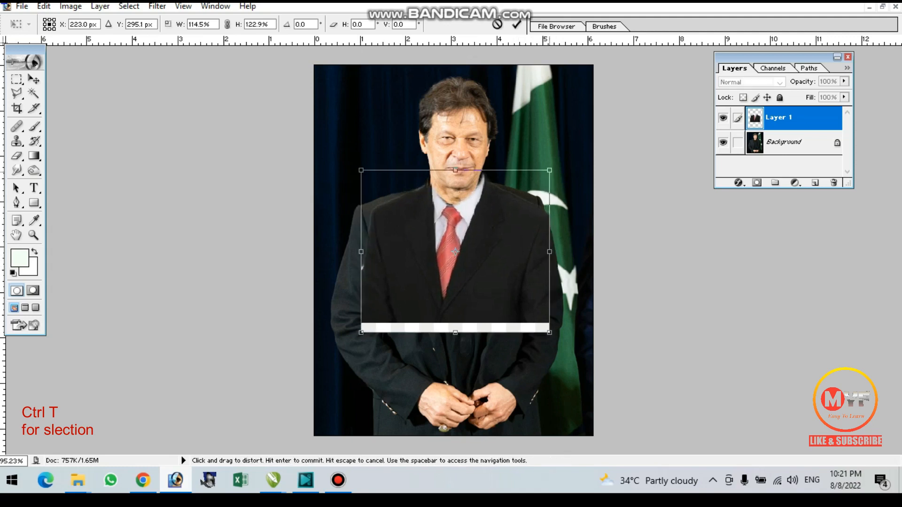
Step: Distort the suit's upper corners to fit the shoulders, set its height to about 114%, and apply the transform
drag(550, 170, 545, 174)
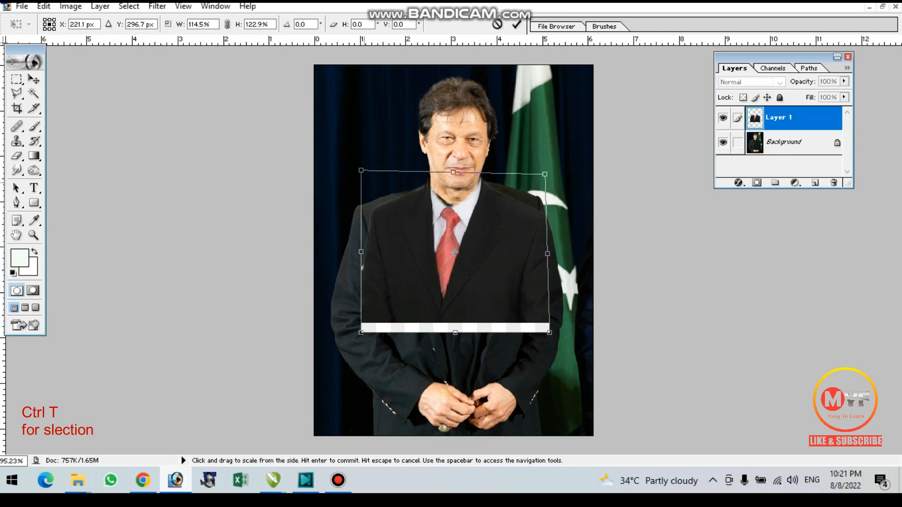
drag(361, 170, 359, 167)
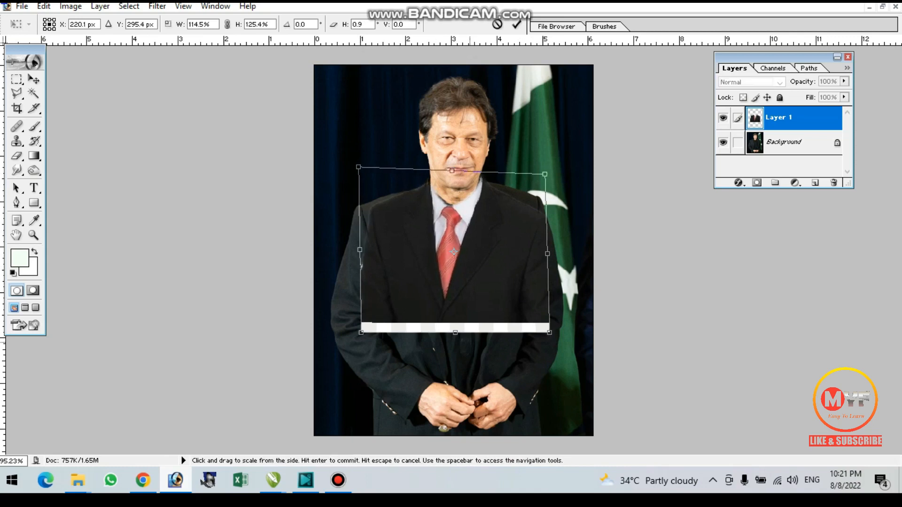
drag(502, 332, 502, 351)
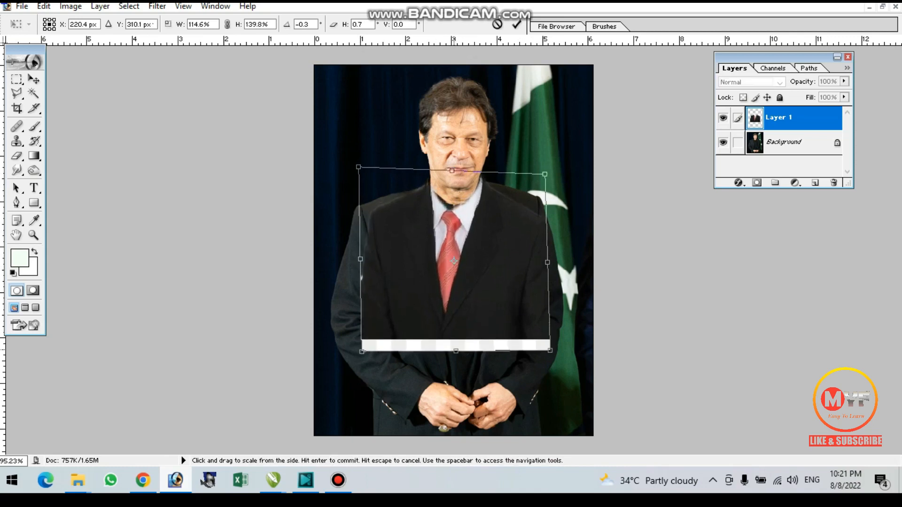
drag(554, 267, 553, 267)
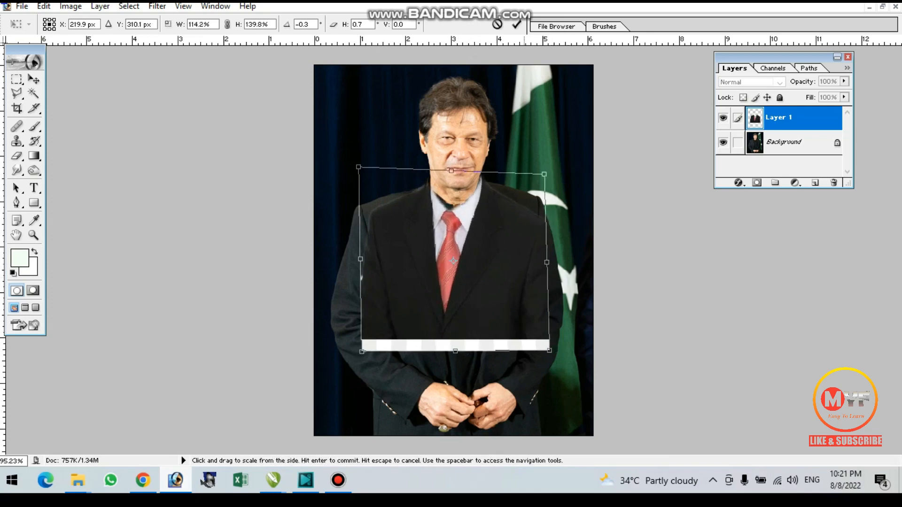
drag(502, 350, 502, 318)
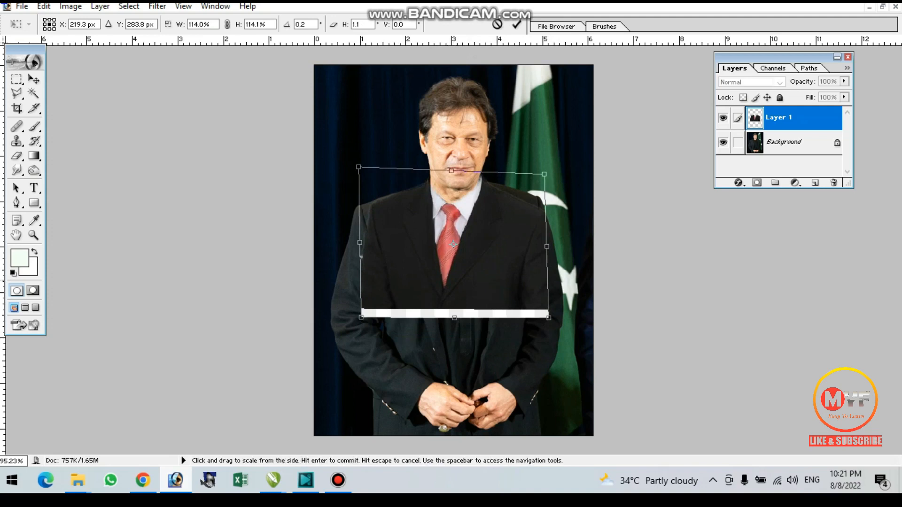
key(Return)
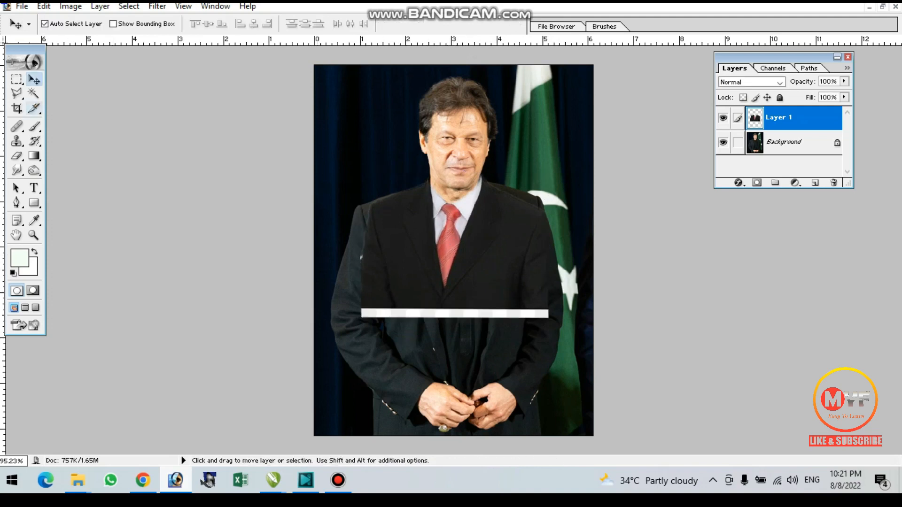
Step: Crop the image to the head and suit, from above the hair to just above the white strip under the suit
click(17, 109)
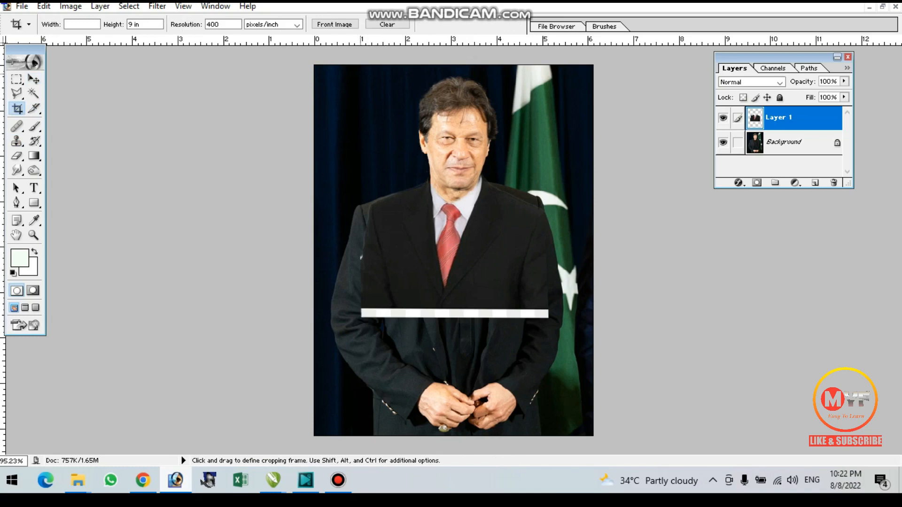
drag(356, 71, 544, 309)
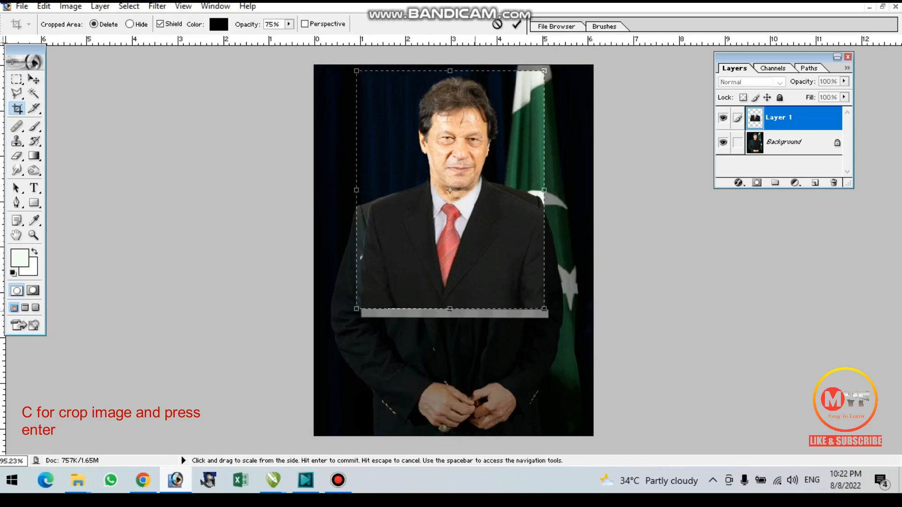
key(Return)
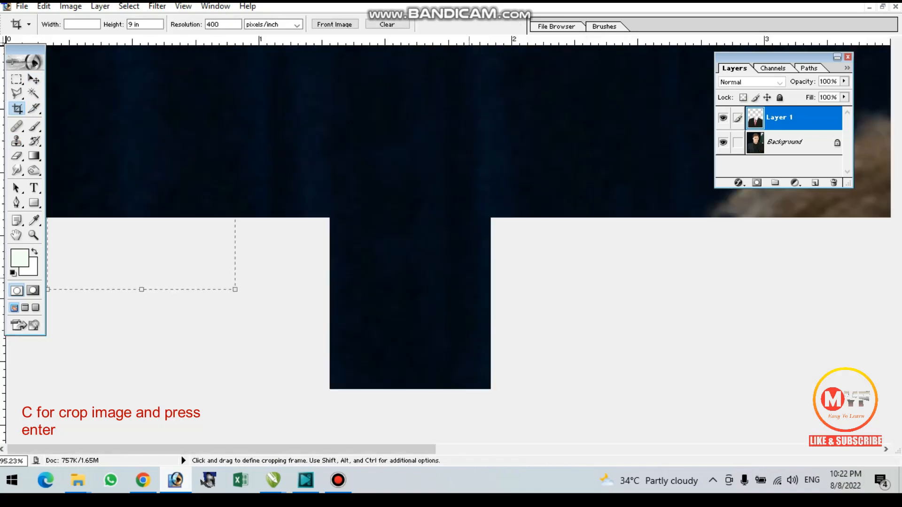
key(ctrl+0)
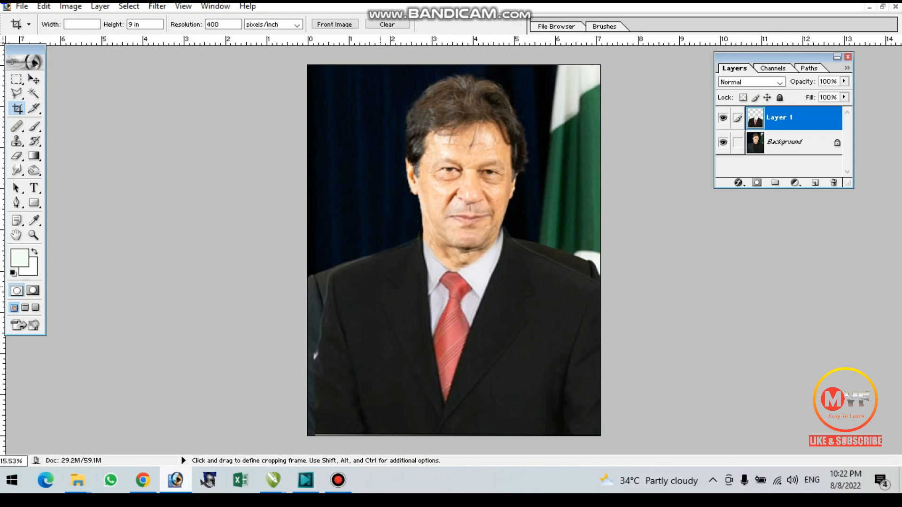
Step: Smudge the old jacket's shoulder on the Background layer into the dark curtain along the image's left edge
click(17, 170)
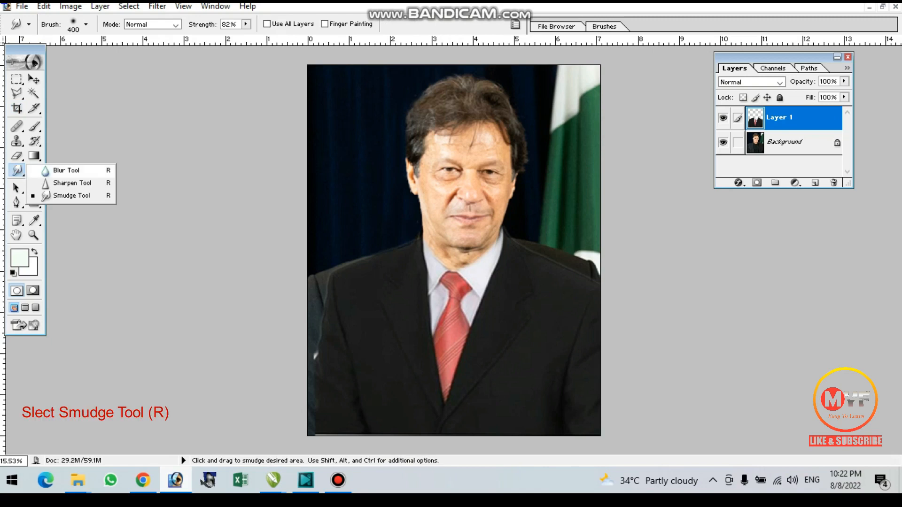
click(70, 195)
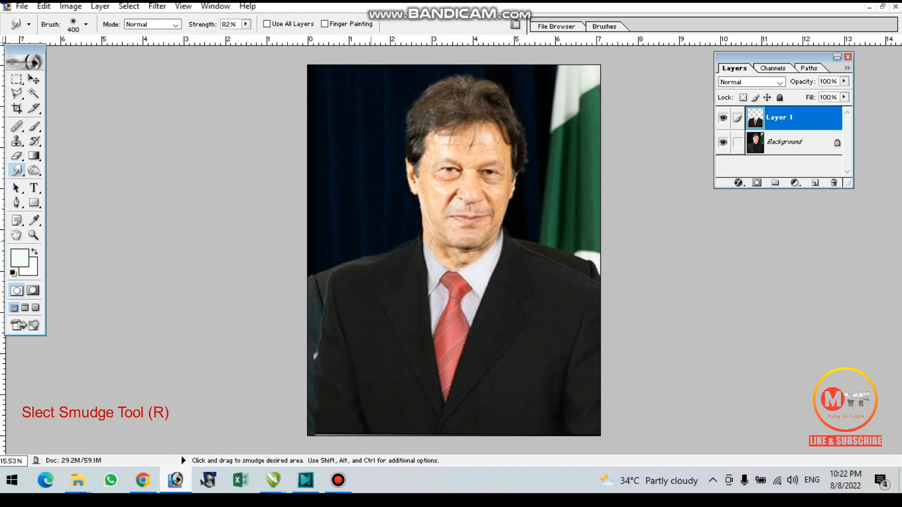
drag(371, 241, 376, 256)
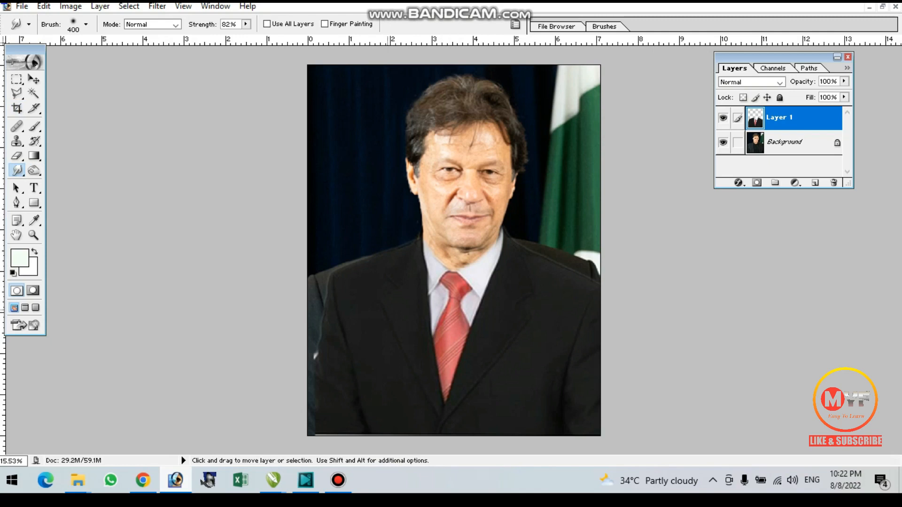
click(789, 142)
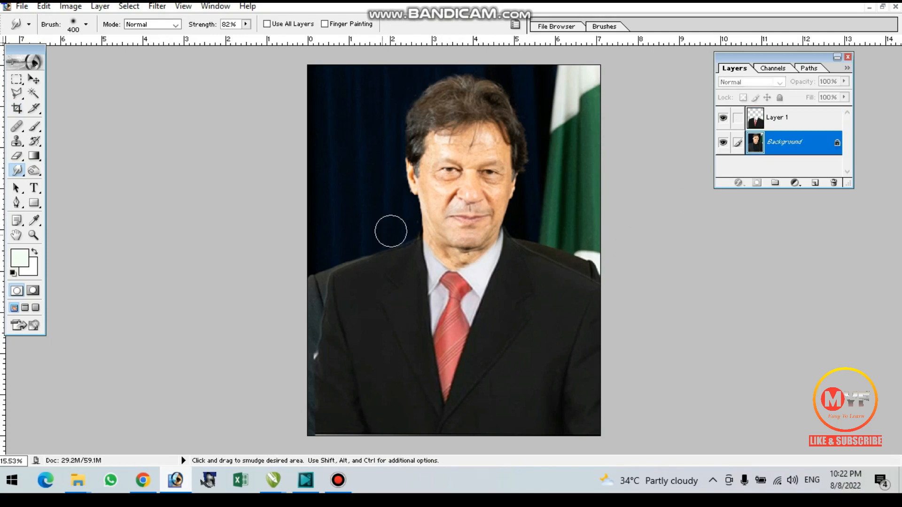
drag(345, 292, 344, 265)
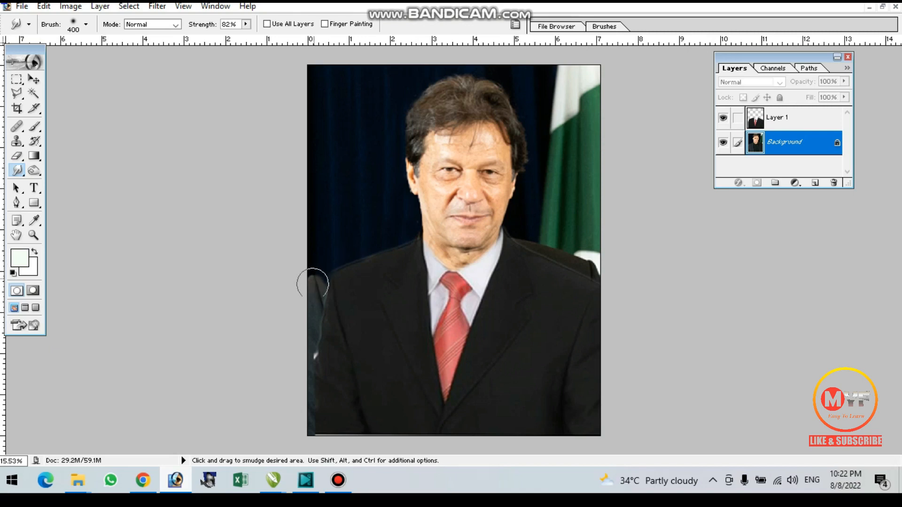
drag(314, 276, 315, 325)
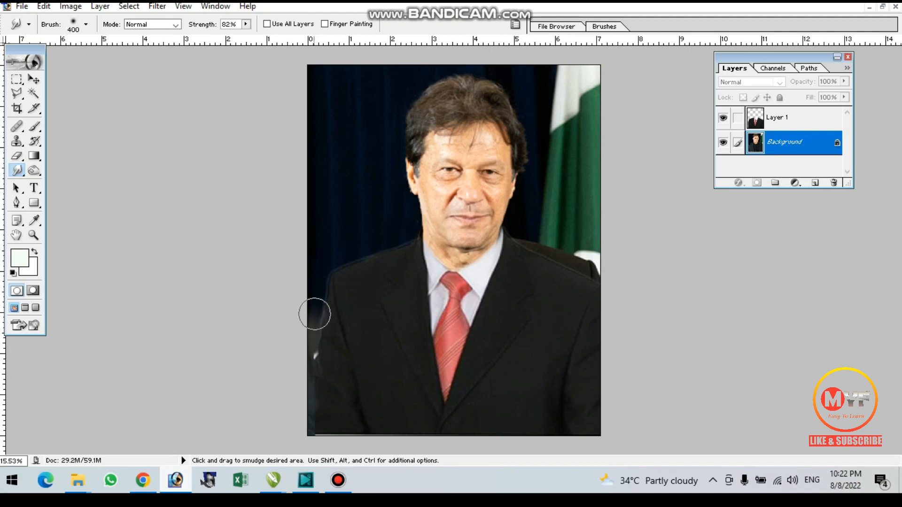
Step: Smudge the leftover old sleeve around the white spot at the image's left edge and undo the last strokes
drag(312, 358, 329, 365)
key(ctrl+alt+z)
key(ctrl+alt+z)
key(ctrl+alt+z)
key(ctrl+alt+z)
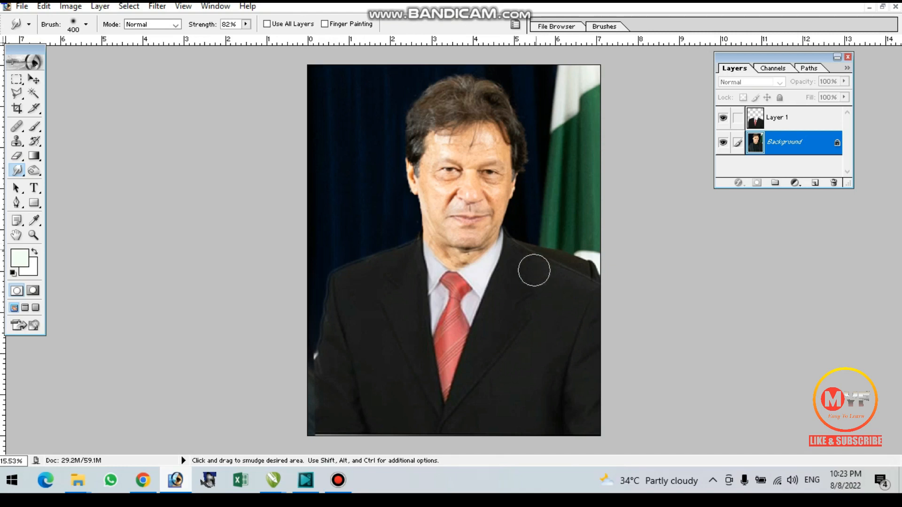
Step: Smudge the old jacket's shoulder beside the flag on the Background layer so it no longer shows above the suit
drag(539, 272, 530, 254)
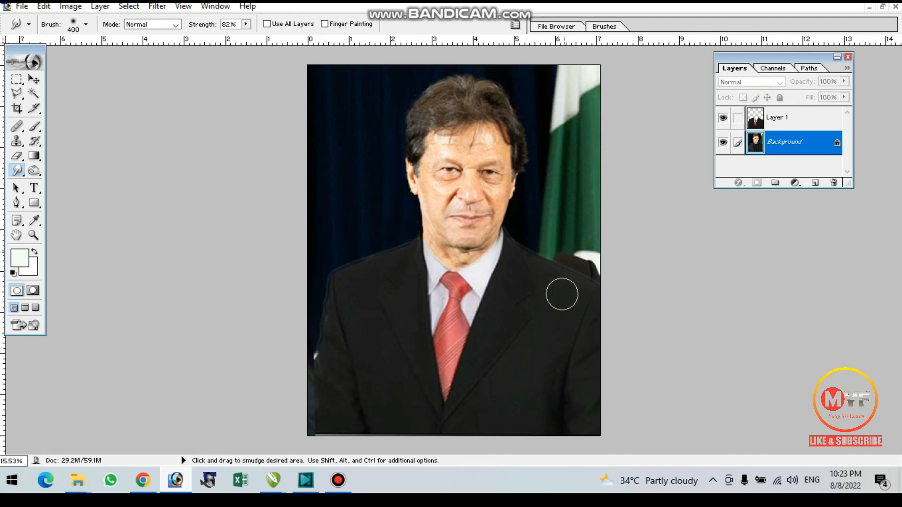
drag(589, 288, 583, 261)
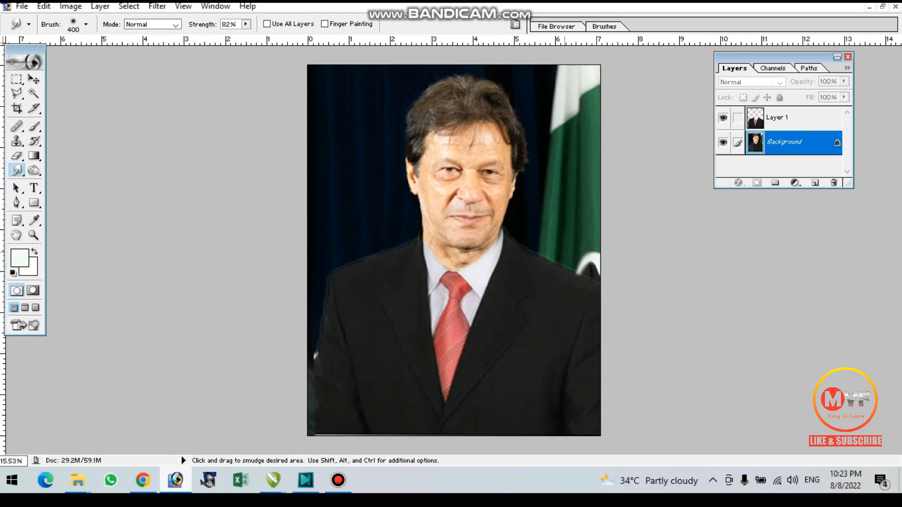
drag(592, 270, 598, 296)
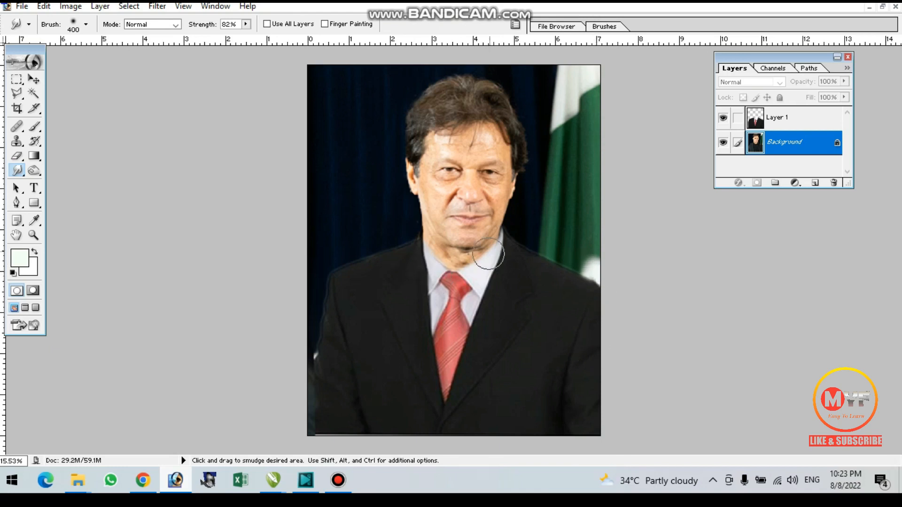
Step: Smudge the shirt collar's outer edge on Layer 1 inward against the neck on the flag side, using a 175 px brush
click(793, 117)
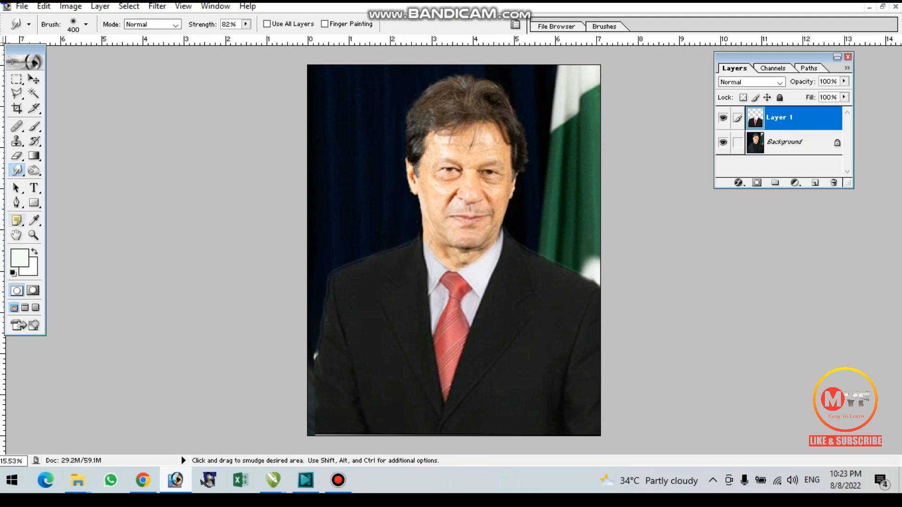
click(34, 235)
drag(368, 187, 511, 292)
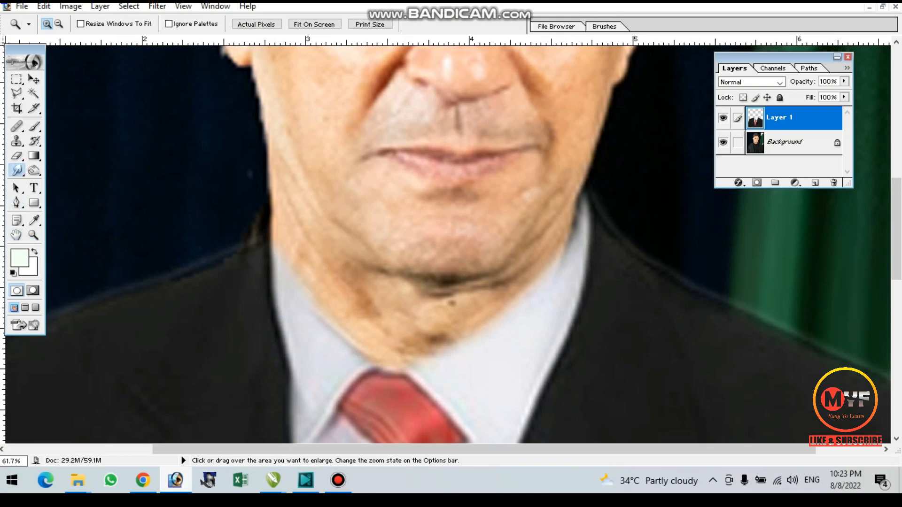
click(16, 170)
key(bracketleft)
key(bracketleft)
key(bracketleft)
key(bracketleft)
drag(583, 219, 568, 247)
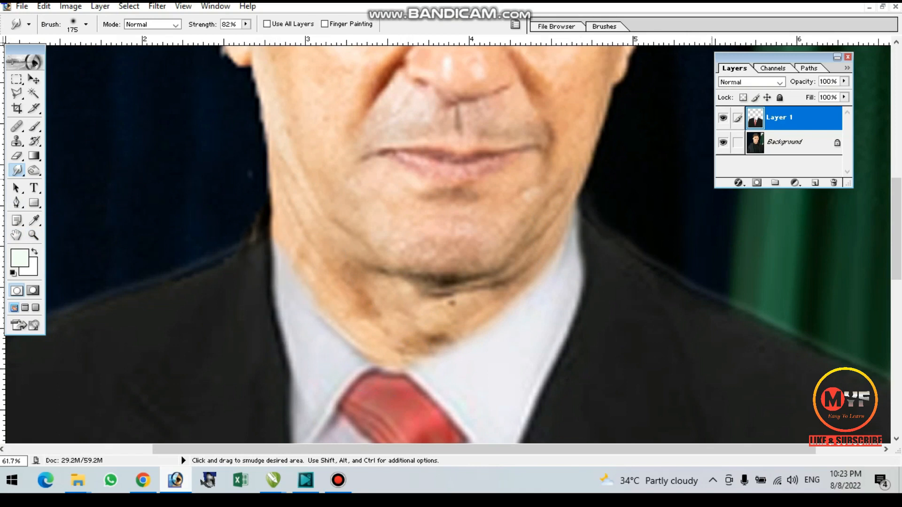
Step: Smudge away the old collar remnant beside the neck, above the suit's left-hand shoulder, on the Background layer
click(789, 141)
mouse_move(252, 207)
mouse_down()
mouse_move(235, 211)
mouse_move(242, 228)
mouse_move(232, 253)
mouse_up()
mouse_move(274, 213)
mouse_down()
mouse_move(236, 247)
mouse_move(208, 238)
mouse_move(191, 262)
mouse_move(218, 280)
mouse_up()
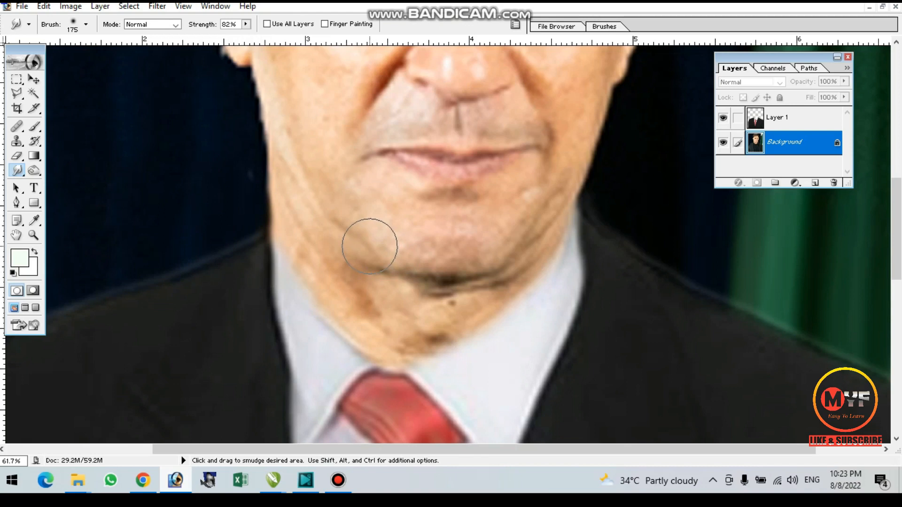
key(ctrl+0)
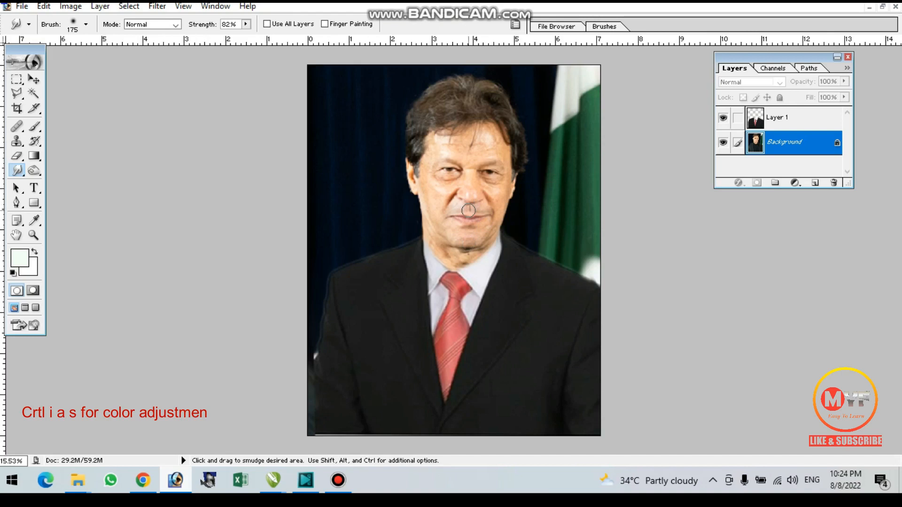
Step: Apply Selective Color to the Background layer with Black set to +36% for the Blacks
key(alt+i)
key(a)
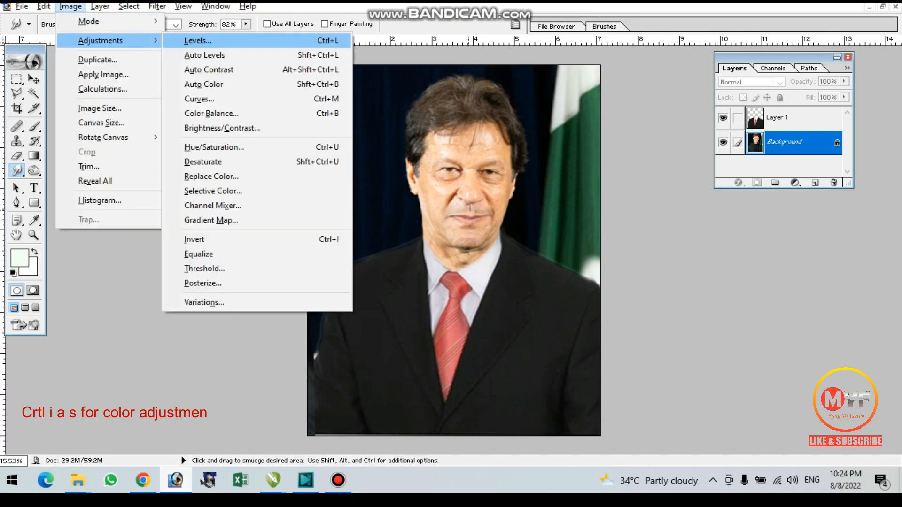
key(s)
drag(476, 140, 713, 142)
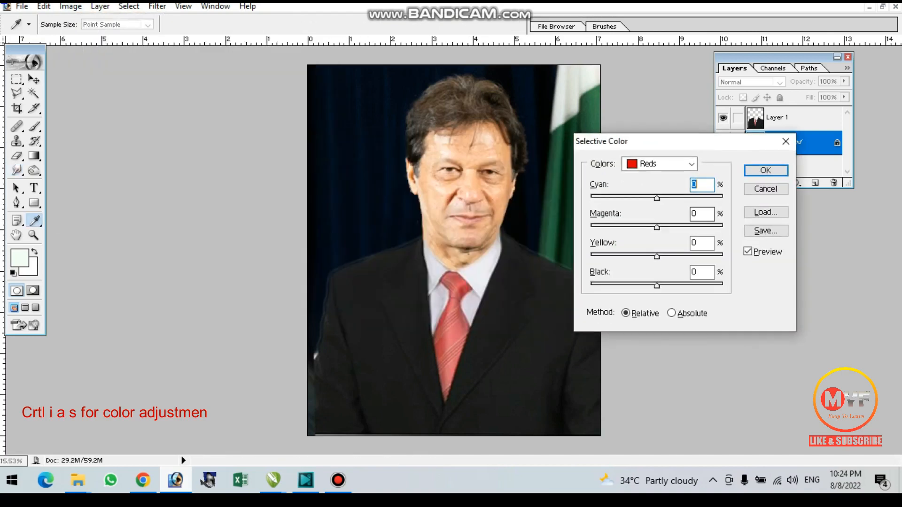
click(660, 164)
click(653, 262)
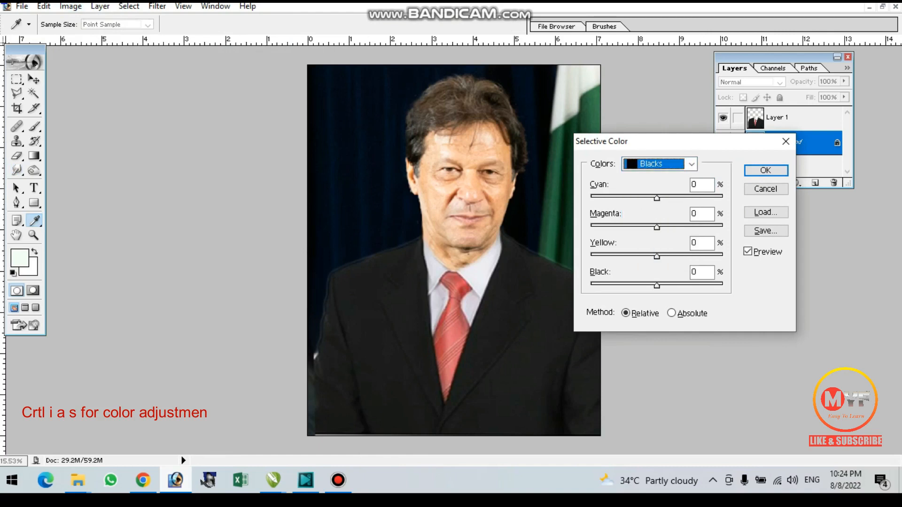
key(alt+b)
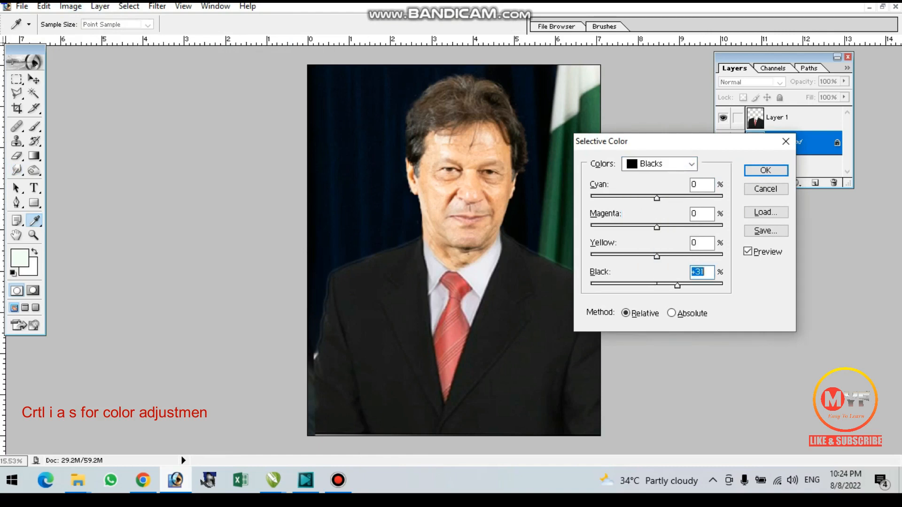
drag(657, 286, 683, 285)
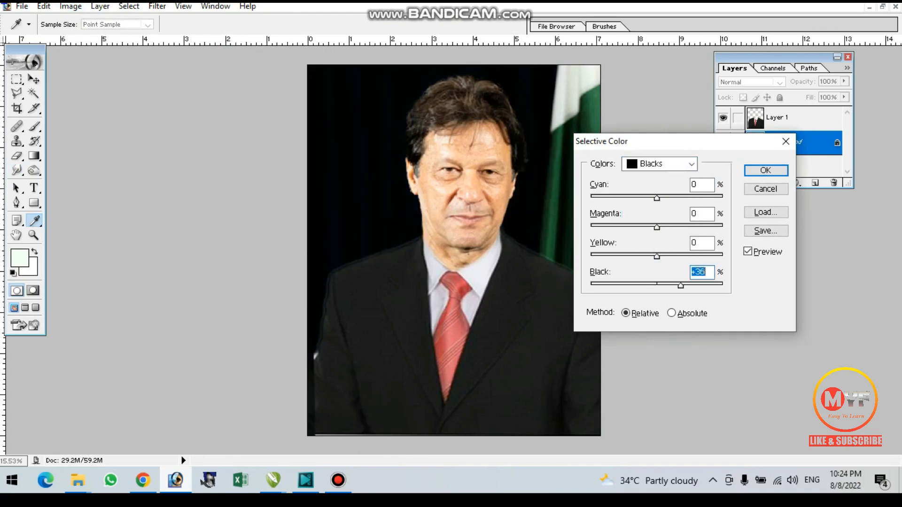
key(Return)
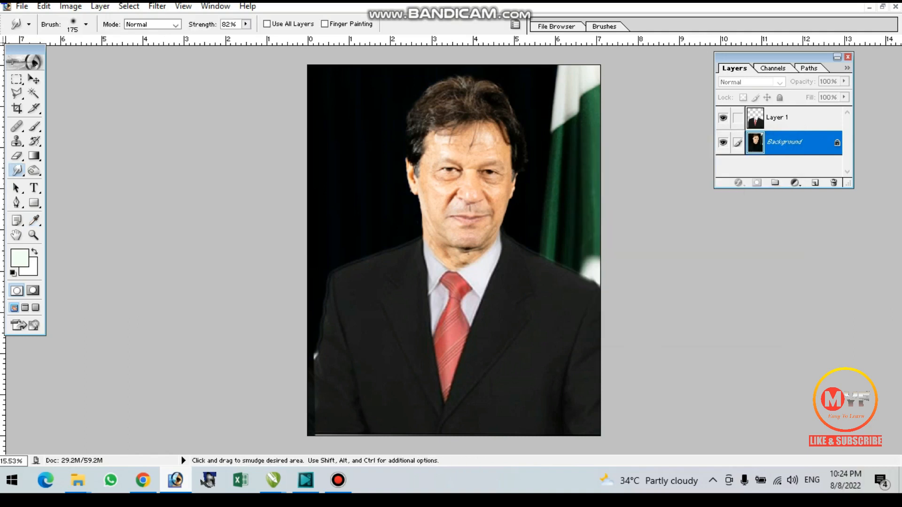
Step: Use Selective Color on Layer 1 to set Black to +10% for the Blacks, keeping the Relative method
click(794, 117)
key(alt+i)
key(a)
key(s)
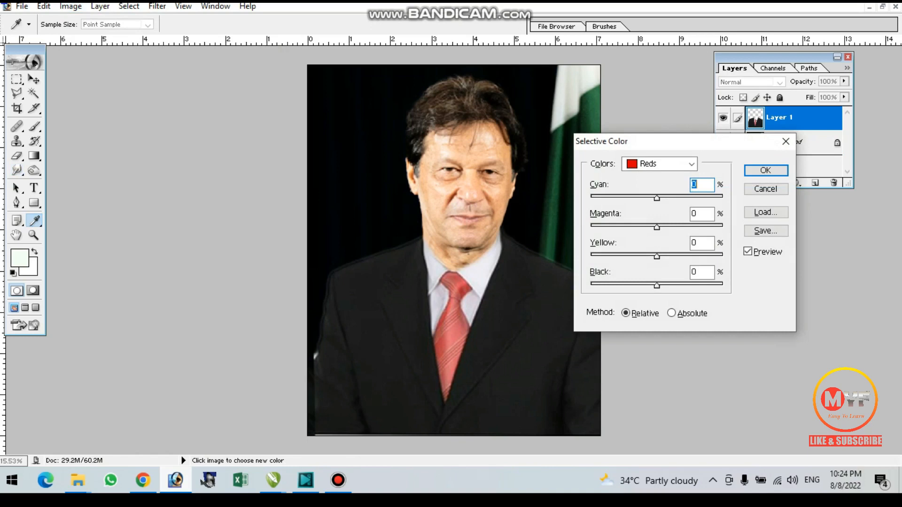
click(676, 164)
click(657, 262)
key(Tab)
drag(657, 285, 673, 285)
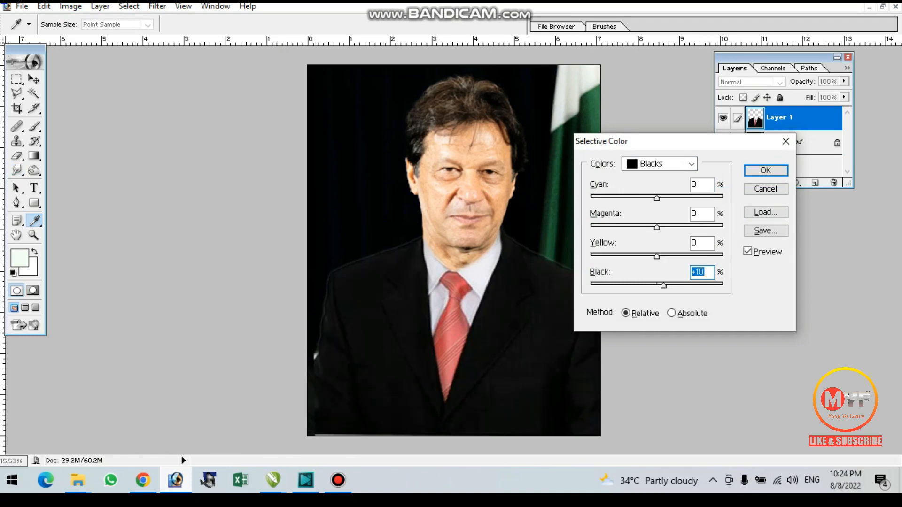
Step: Set Black to +31% for the Reds in the same Selective Color adjustment and apply it to Layer 1
key(Down)
click(692, 163)
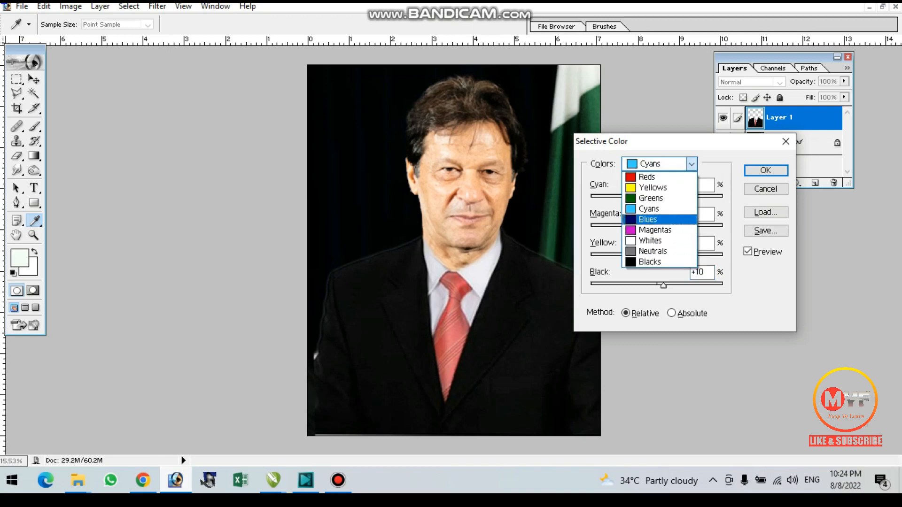
click(646, 177)
drag(657, 285, 677, 285)
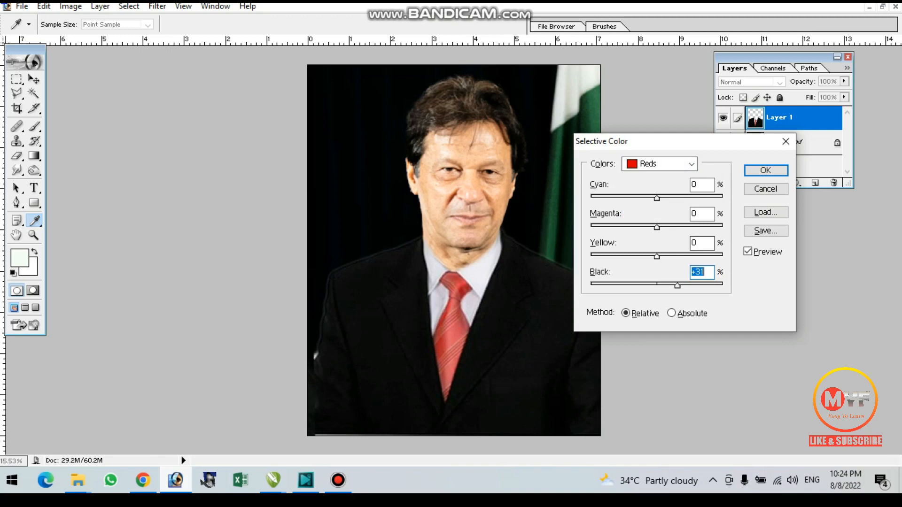
click(766, 170)
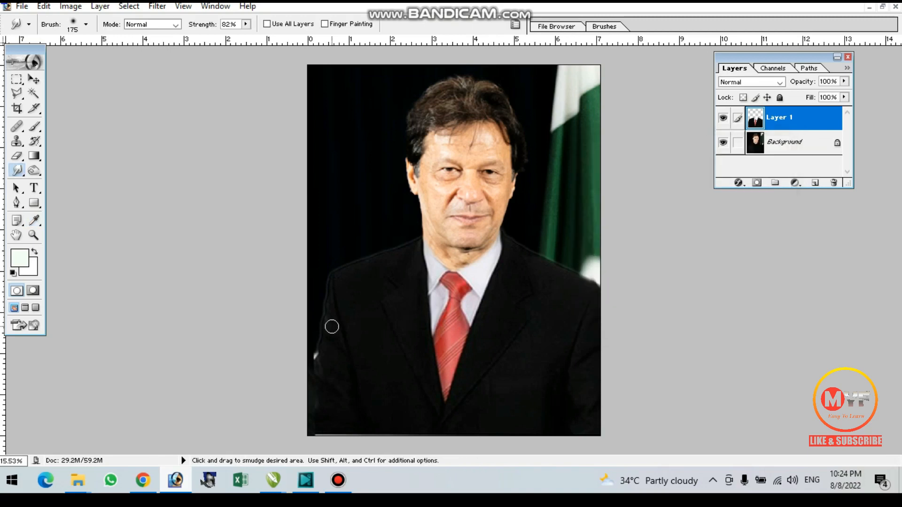
key(o)
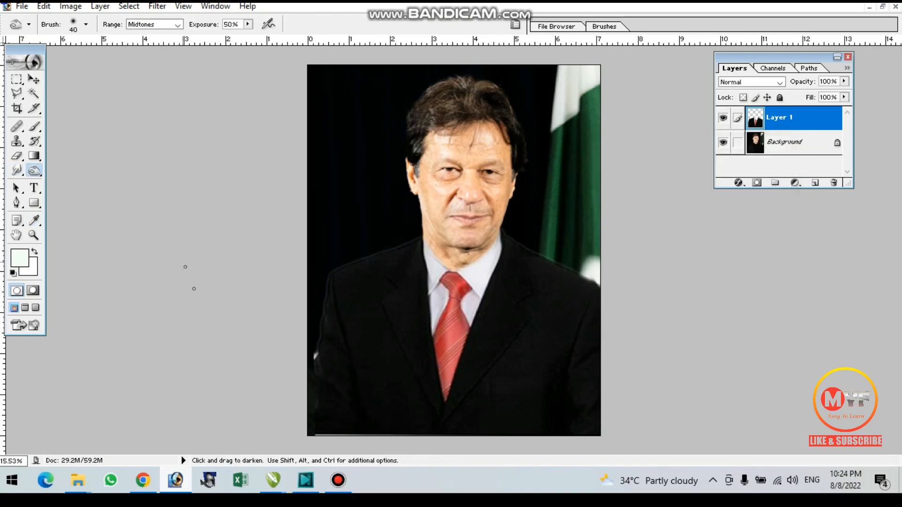
right_click(34, 171)
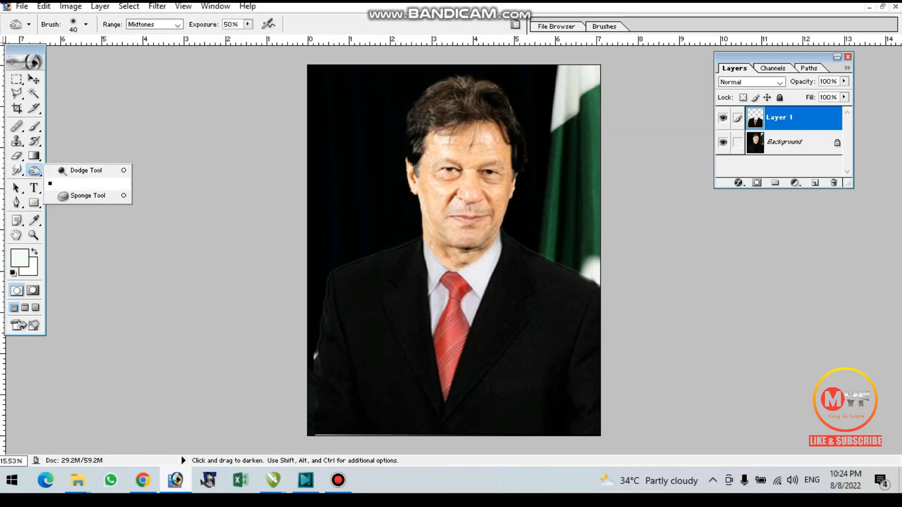
click(85, 183)
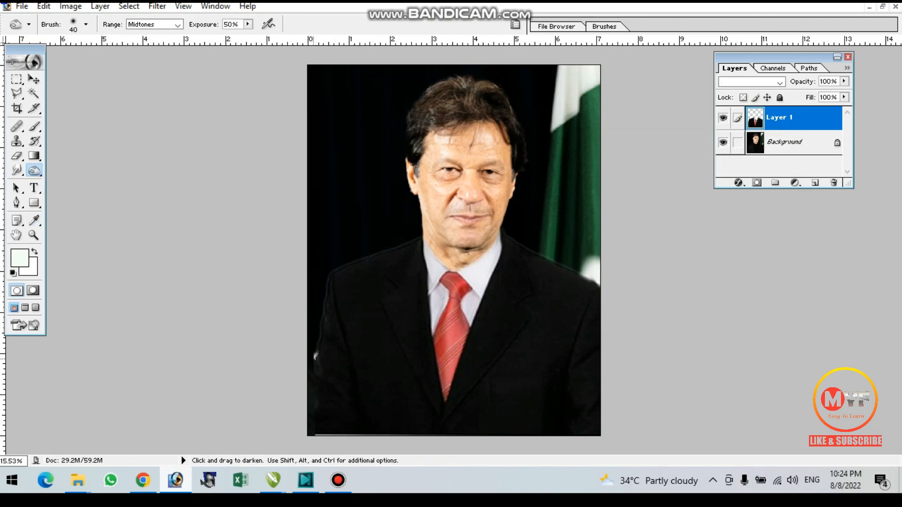
key(alt+bracketleft)
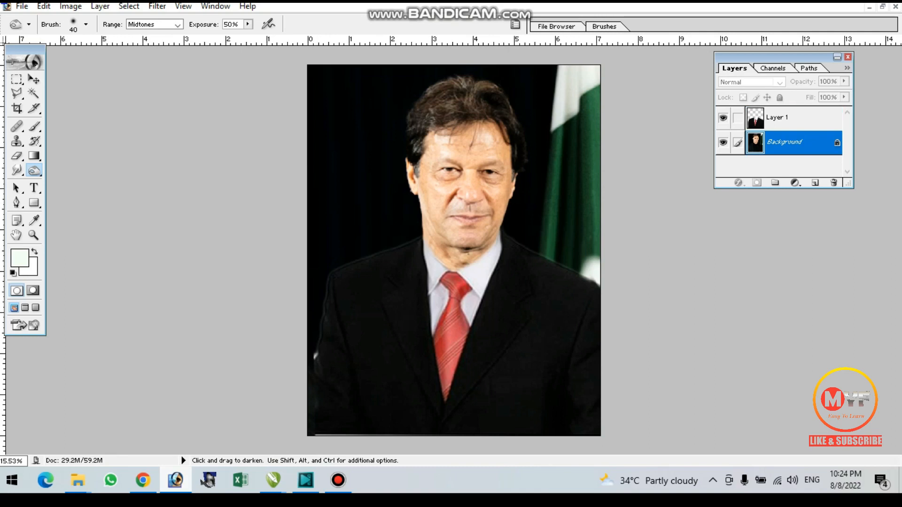
key(alt+bracketright)
Step: Try the Dodge tool on the light spot at the suit's outer sleeve edge on Layer 1, using a 65 px brush
click(34, 170)
click(79, 171)
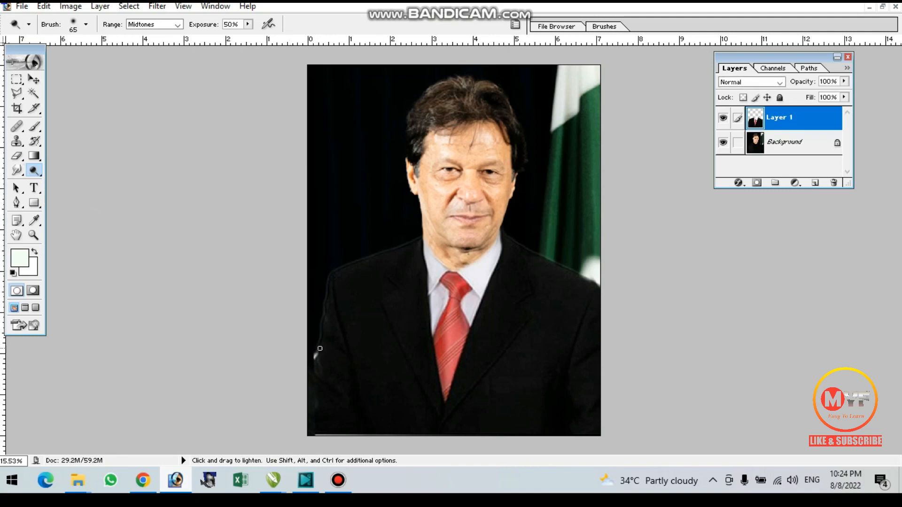
drag(320, 356, 318, 358)
key(ctrl)
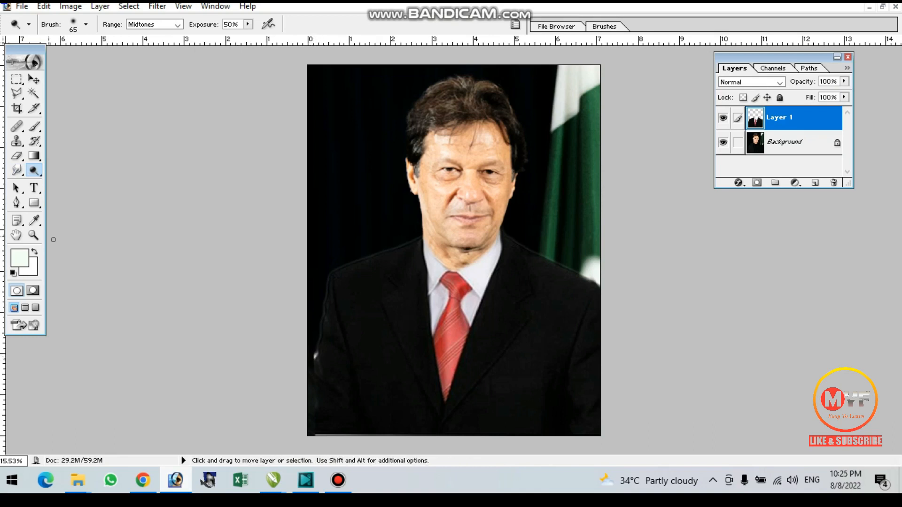
Step: Burn the light spot at the suit's outer sleeve edge on Layer 1 with a 150 px brush, Midtones range and 50% exposure
drag(33, 170, 85, 182)
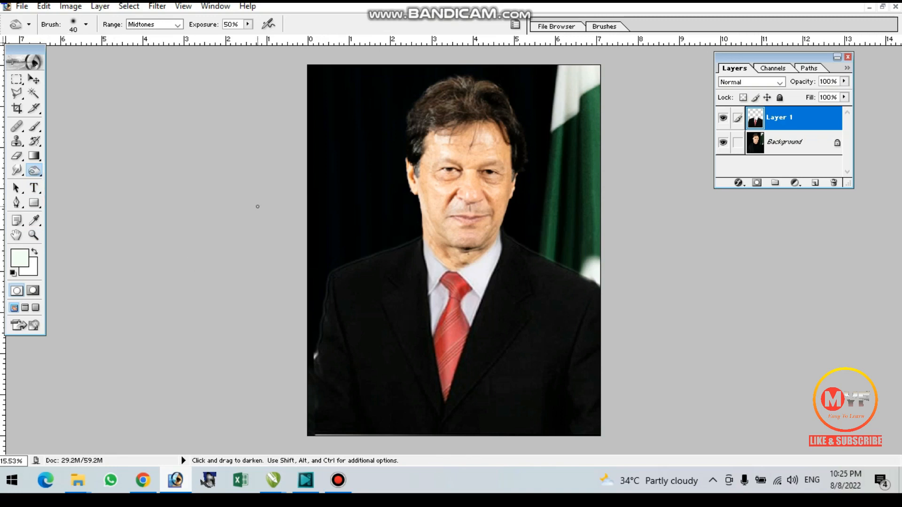
key(bracketright)
key(bracketright)
key(bracketright)
click(316, 362)
click(314, 367)
Step: Save the finished portrait to the Desktop in JPEG format
key(ctrl+shift+s)
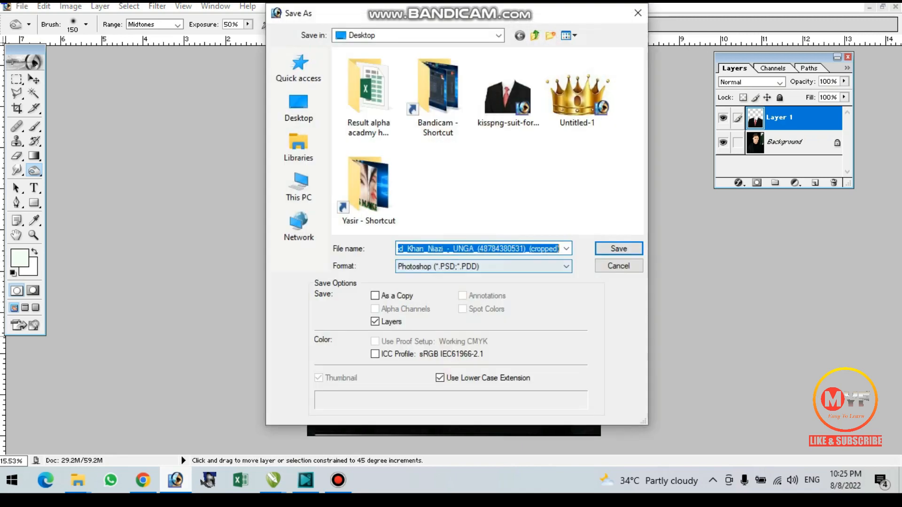
click(483, 267)
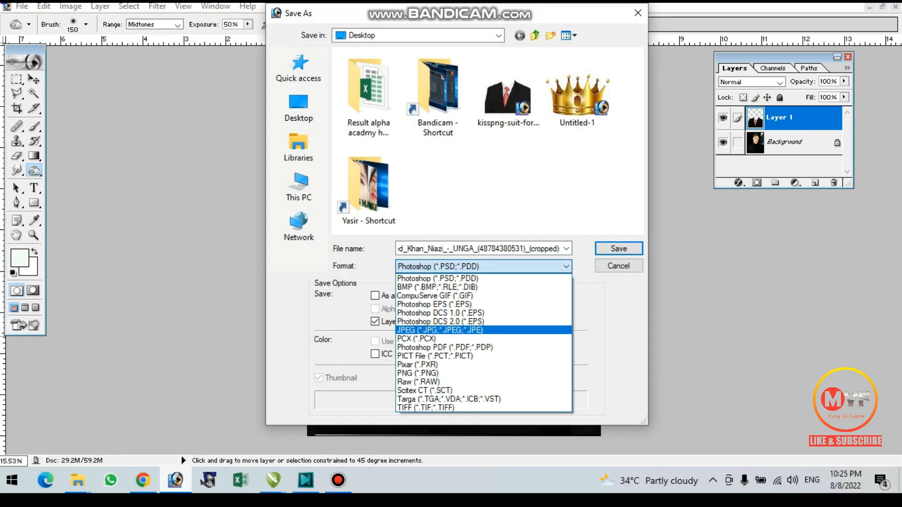
click(440, 330)
click(299, 108)
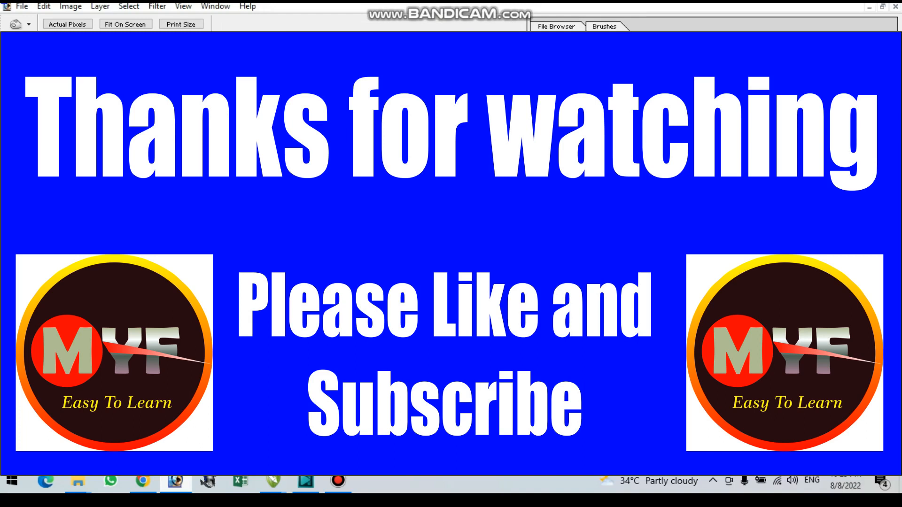
key(ctrl+shift+s)
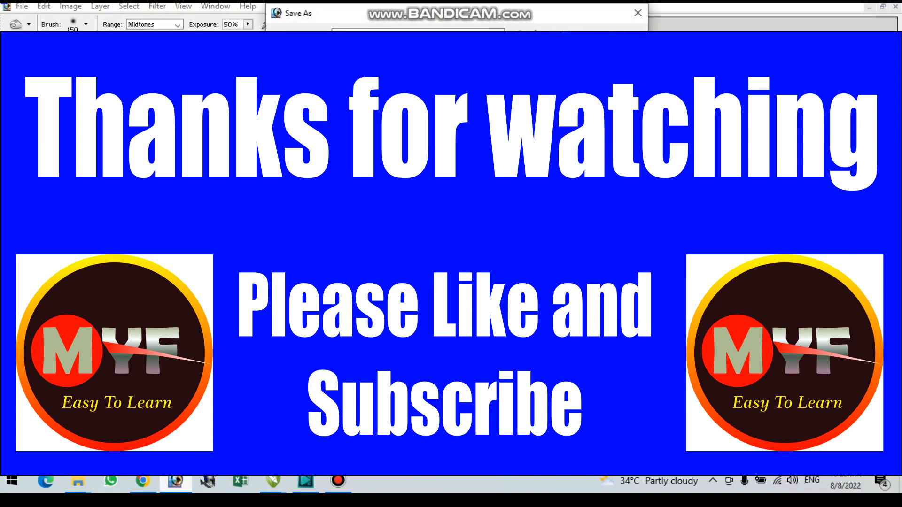
key(Return)
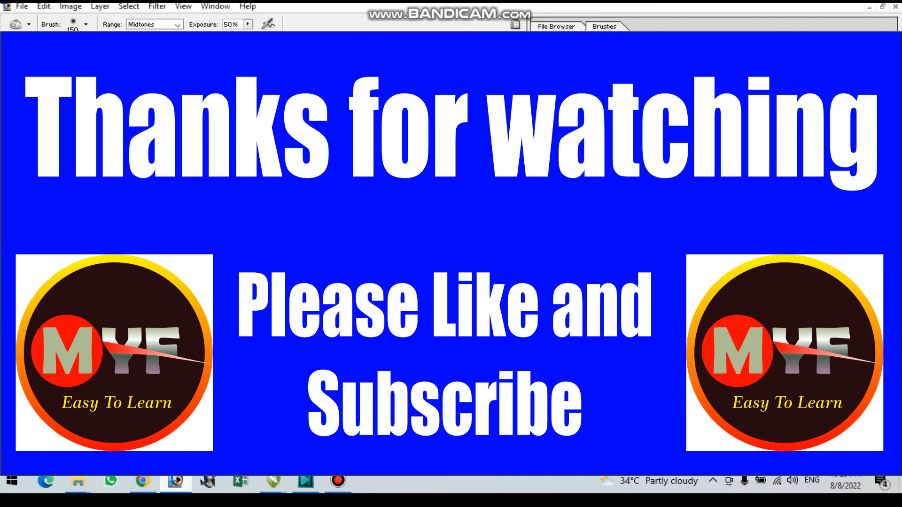